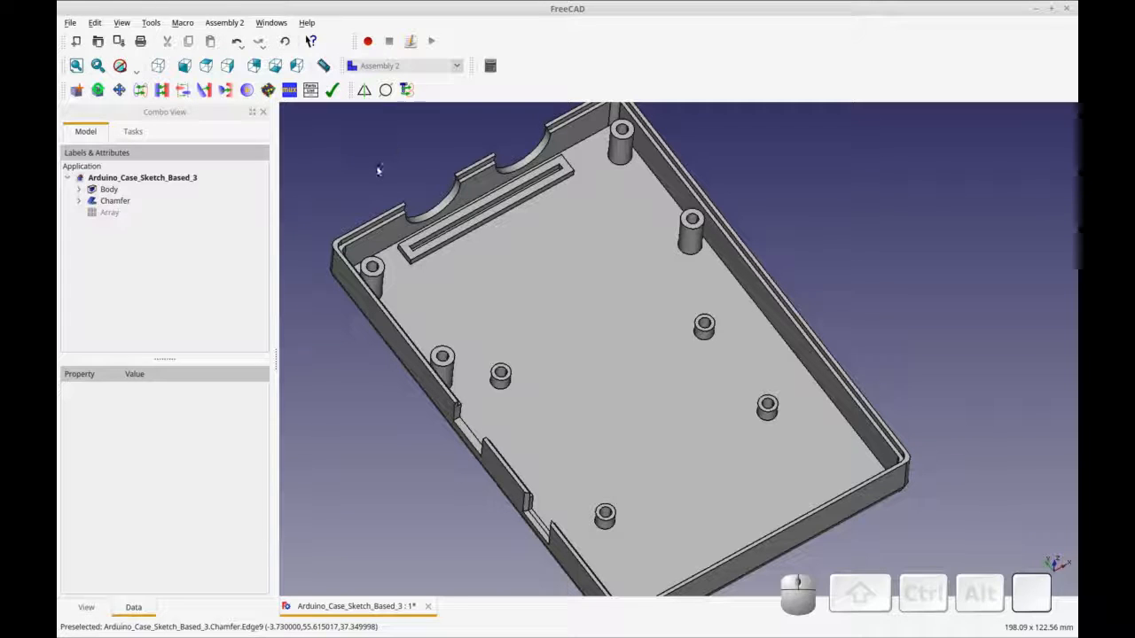
Import Arduino_Uno_Detailed.fcstd into the case document as an assembly part
click(77, 90)
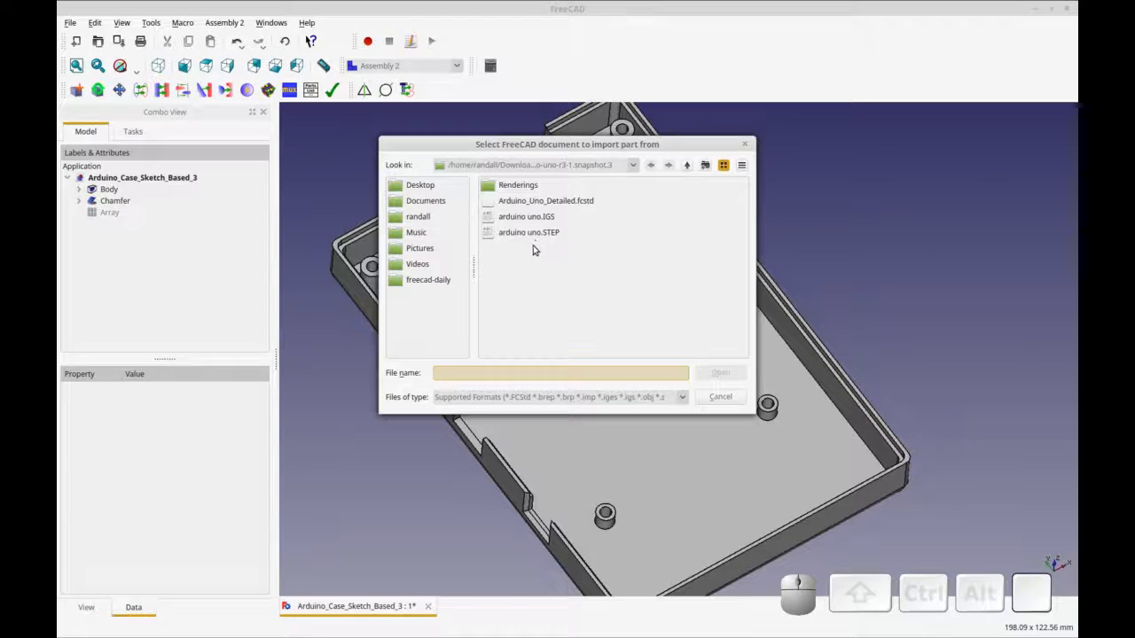
click(570, 202)
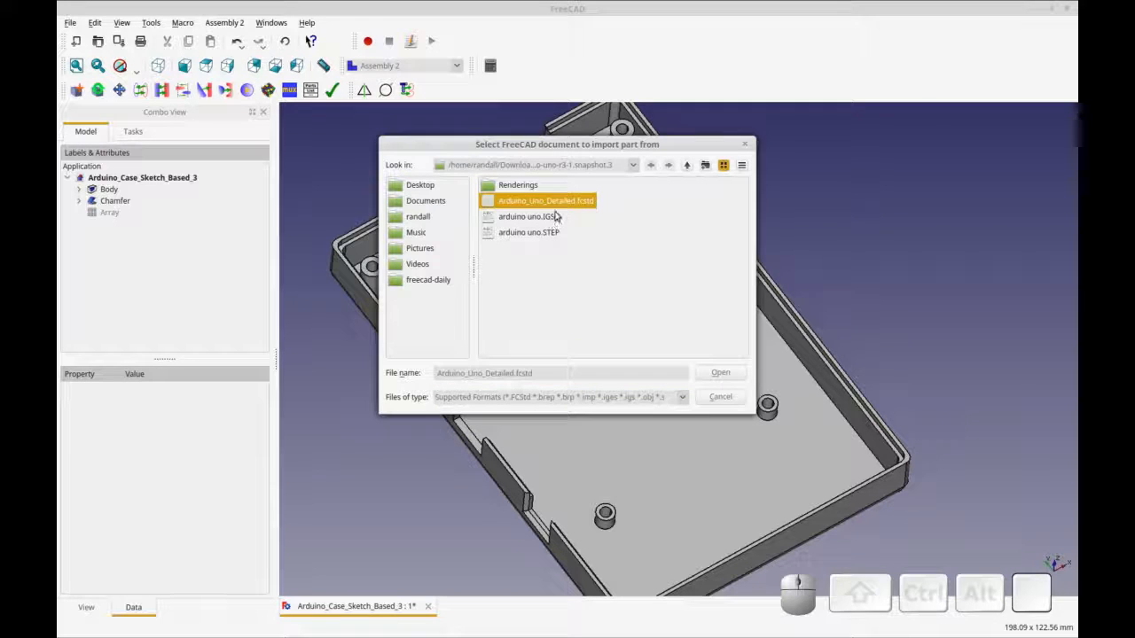
click(720, 373)
key(ctrl+r)
middle_drag(527, 359, 451, 338)
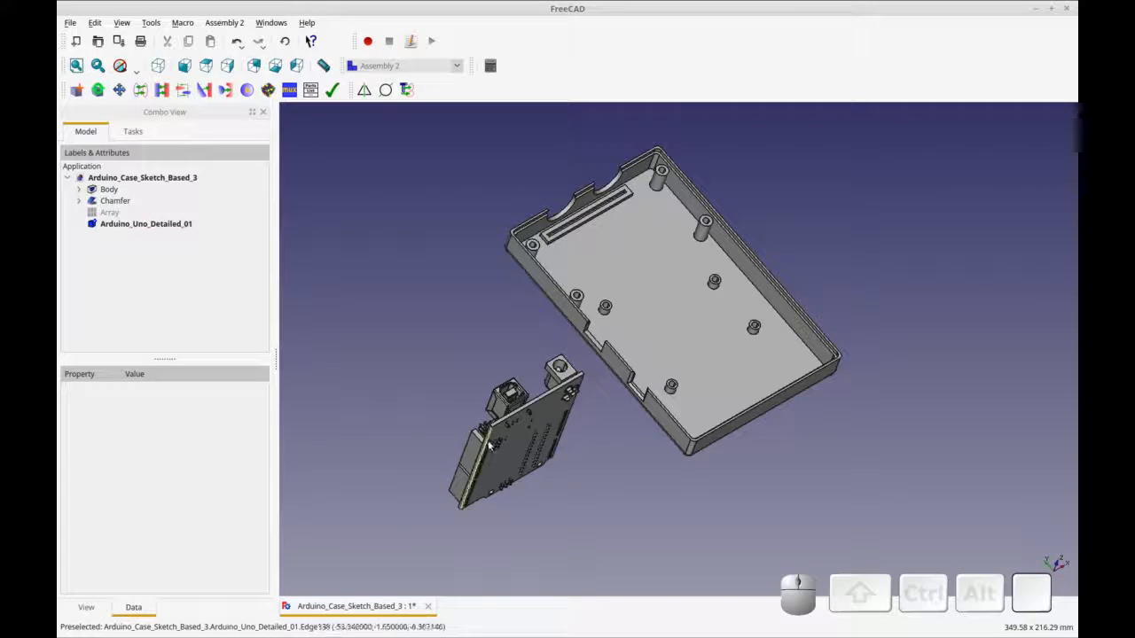
Mark the imported Arduino_Uno_Detailed_01 part for recompute
click(177, 228)
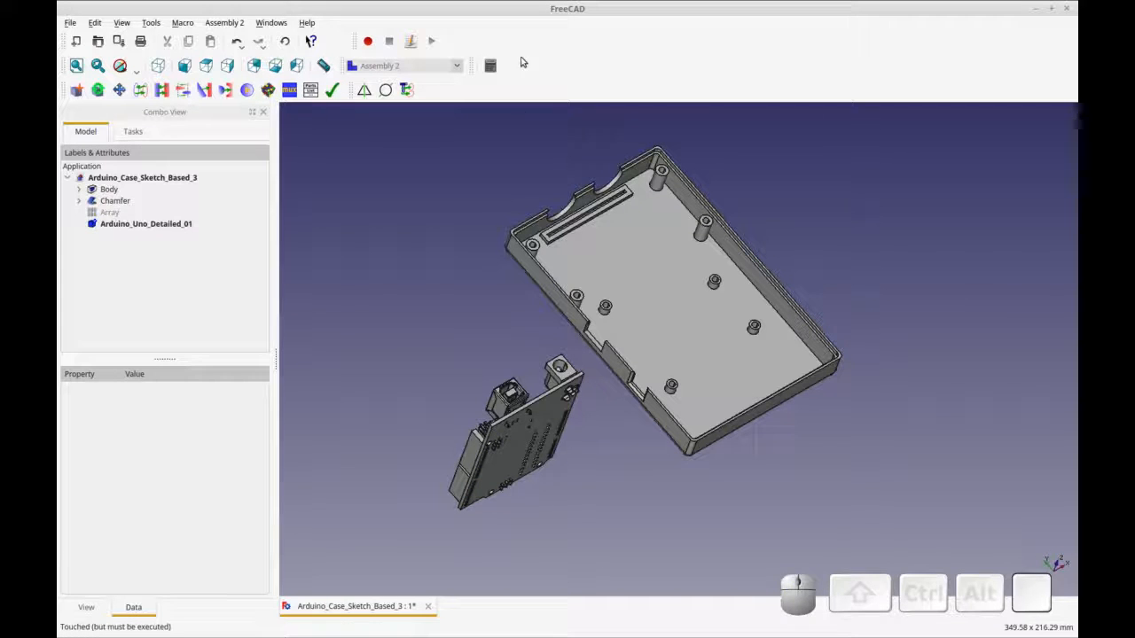
click(160, 224)
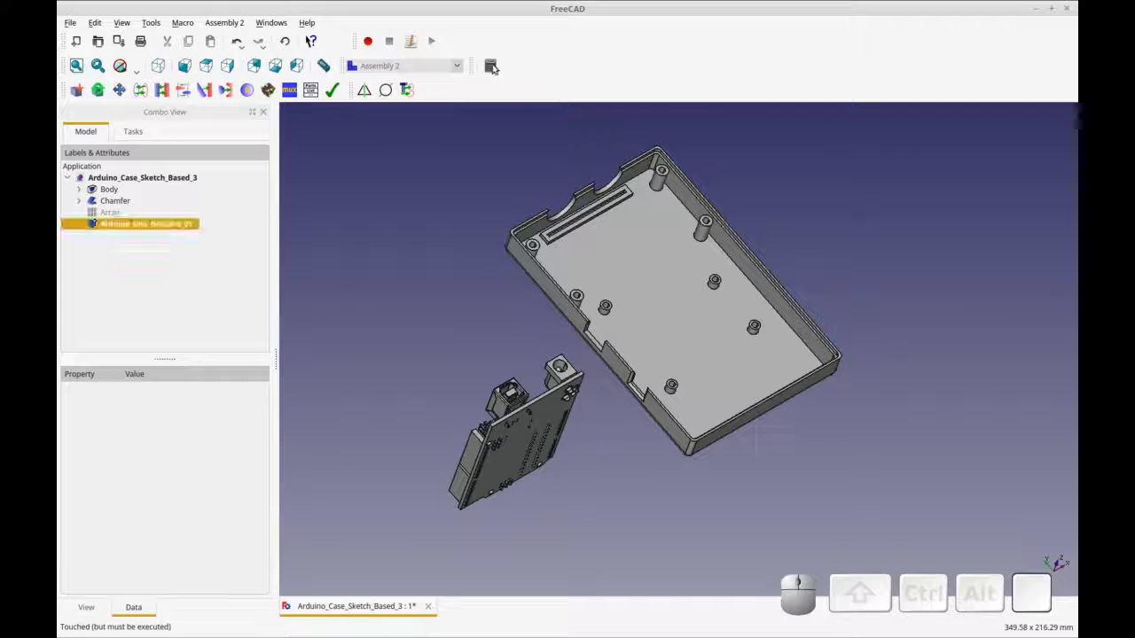
double_click(169, 230)
click(166, 161)
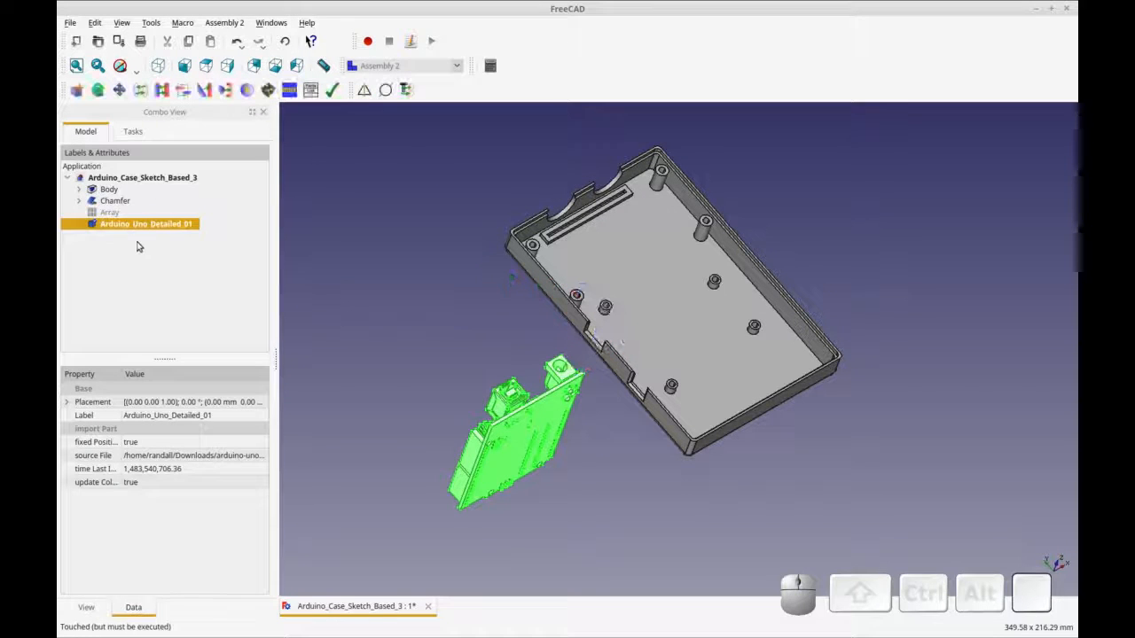
right_click(144, 227)
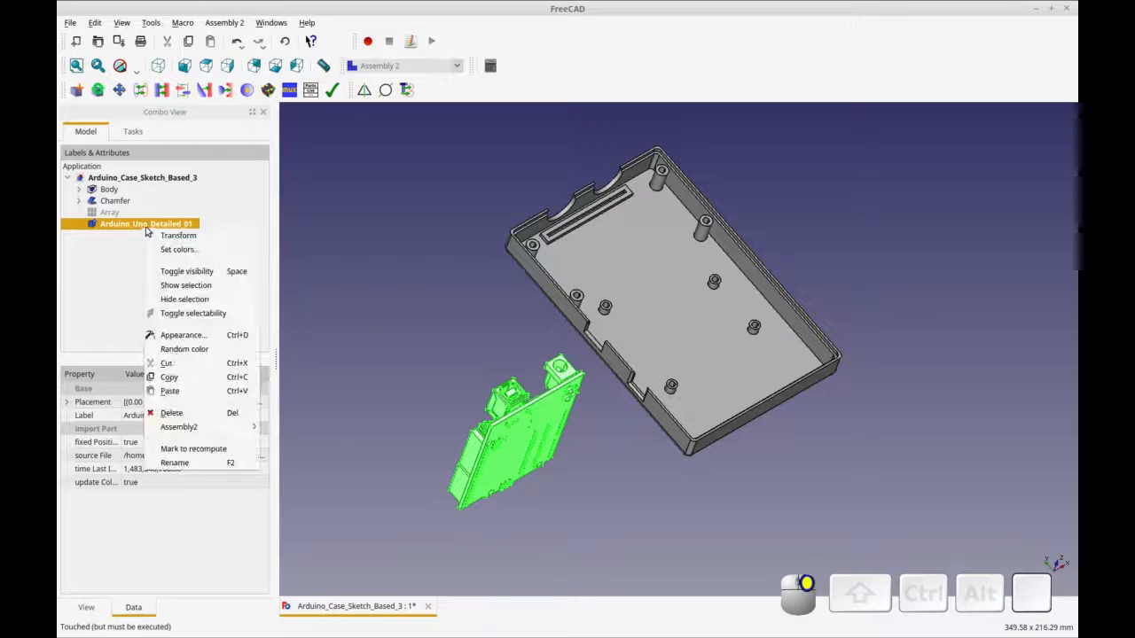
click(188, 450)
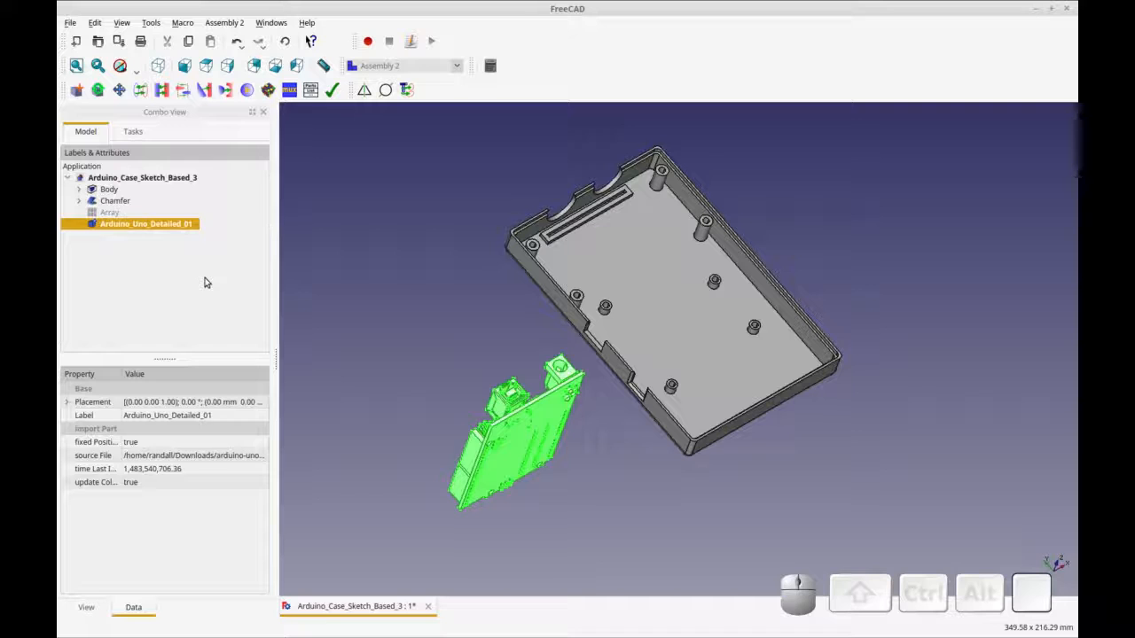
right_click(167, 228)
key(Escape)
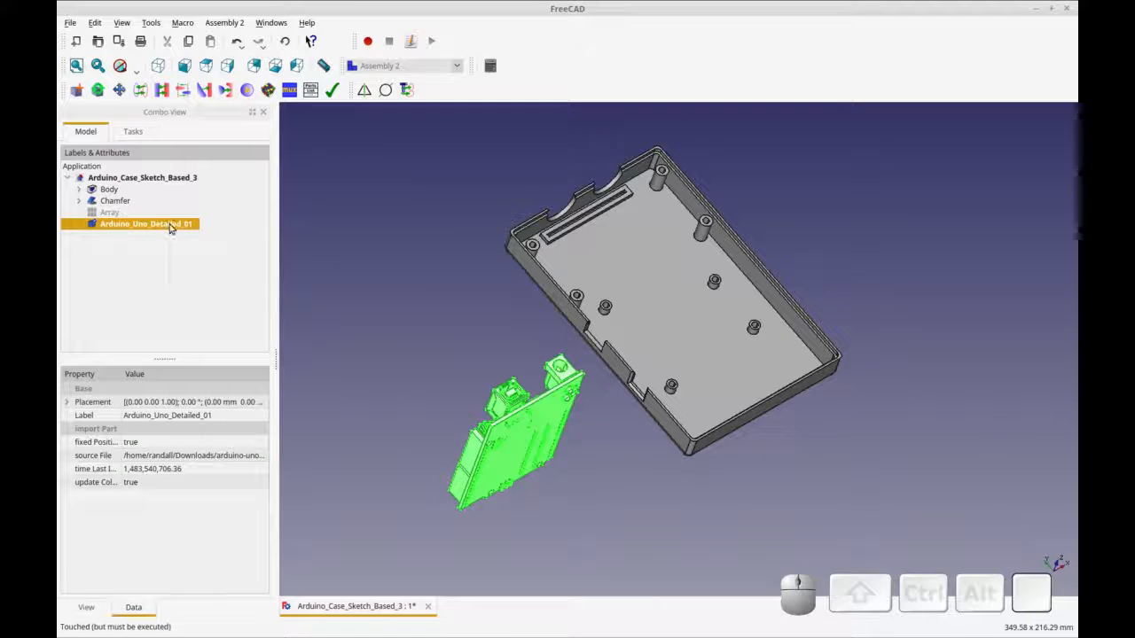
Transform the Arduino board so its component side faces up, its connectors face the cutout side, and it sits above the case
right_click(170, 228)
click(191, 234)
mouse_move(595, 312)
middle_down()
mouse_move(573, 423)
mouse_move(593, 420)
mouse_move(583, 311)
middle_up()
drag(583, 302, 721, 413)
middle_drag(697, 324, 629, 299)
drag(629, 299, 462, 356)
drag(547, 325, 547, 323)
drag(555, 285, 538, 209)
middle_drag(603, 423, 581, 216)
drag(561, 189, 555, 142)
click(990, 352)
middle_drag(990, 352, 917, 404)
click(156, 165)
middle_drag(436, 284, 461, 327)
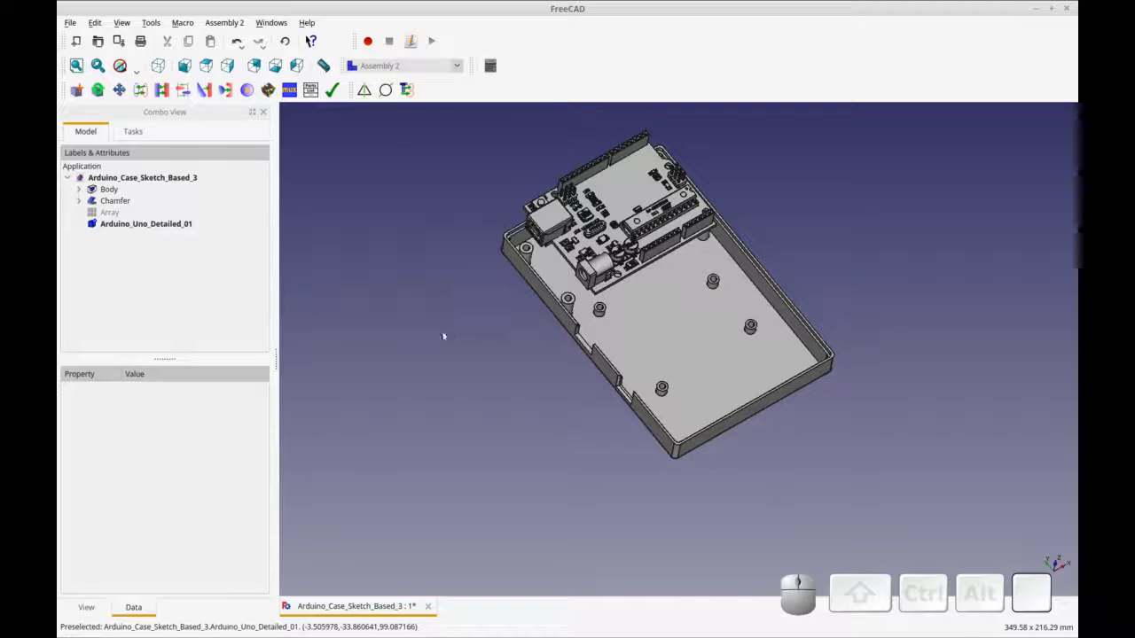
middle_drag(539, 356, 553, 310)
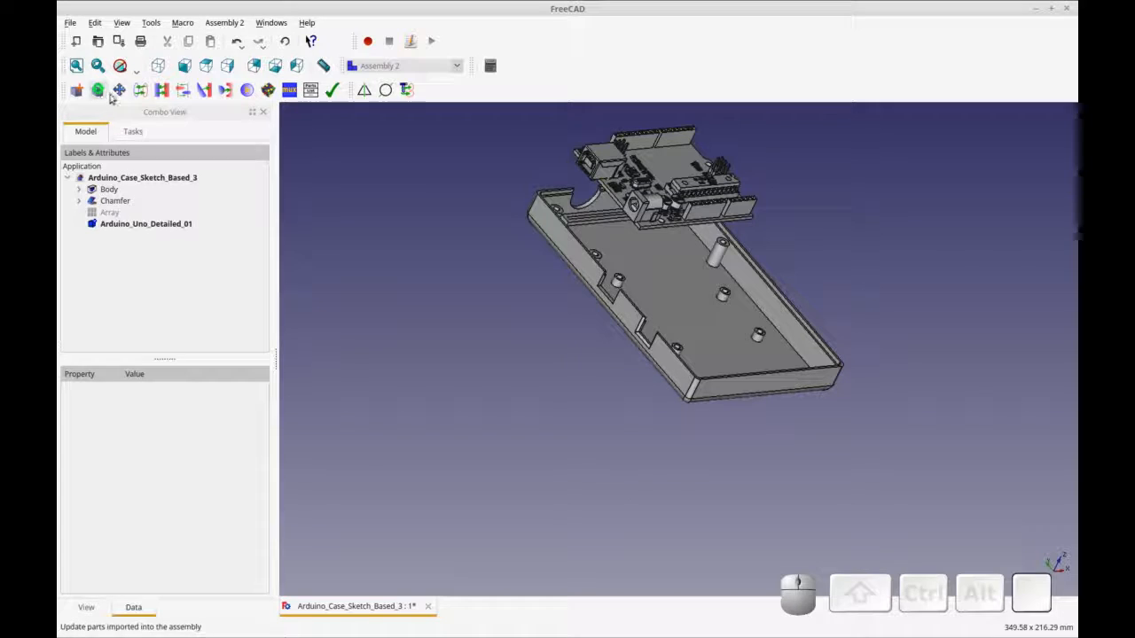
key(ctrl+r)
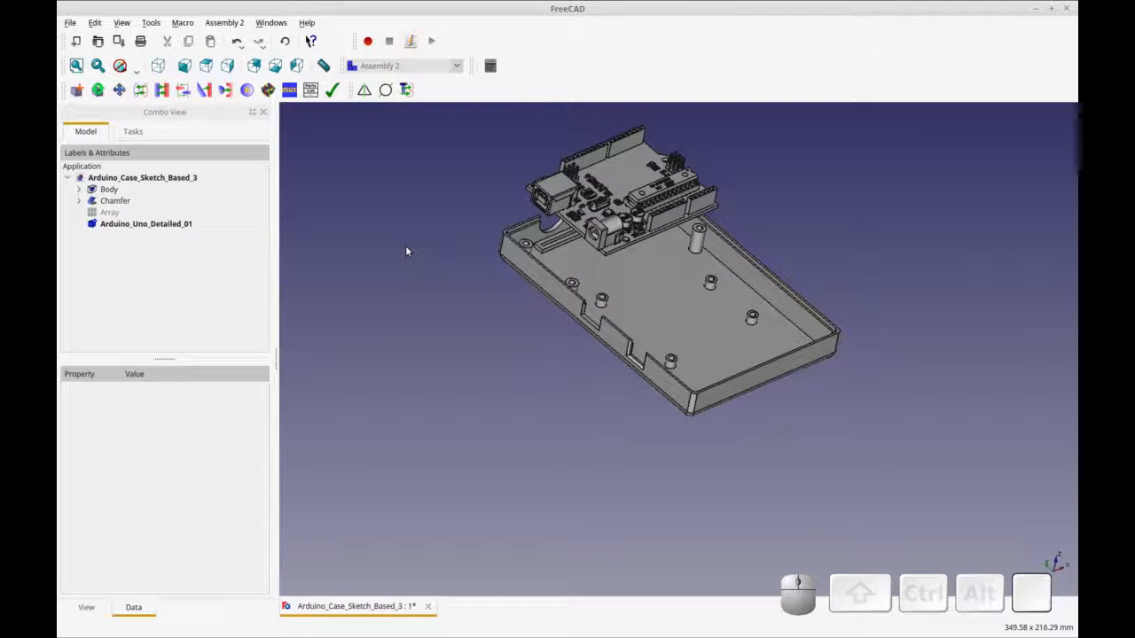
click(141, 90)
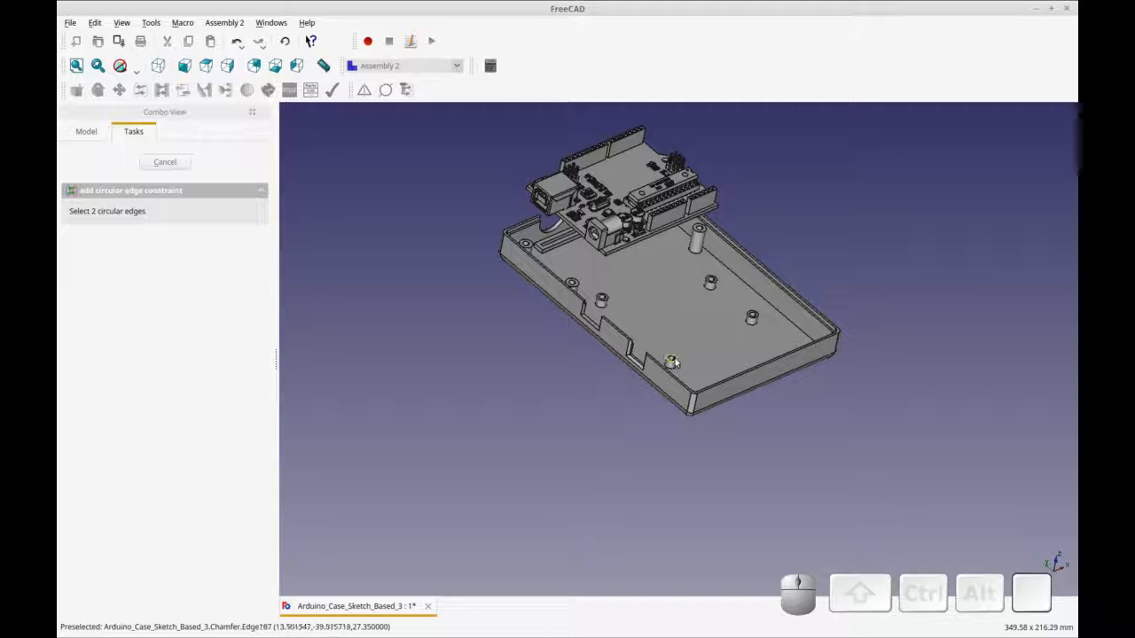
click(672, 362)
middle_drag(690, 332, 528, 353)
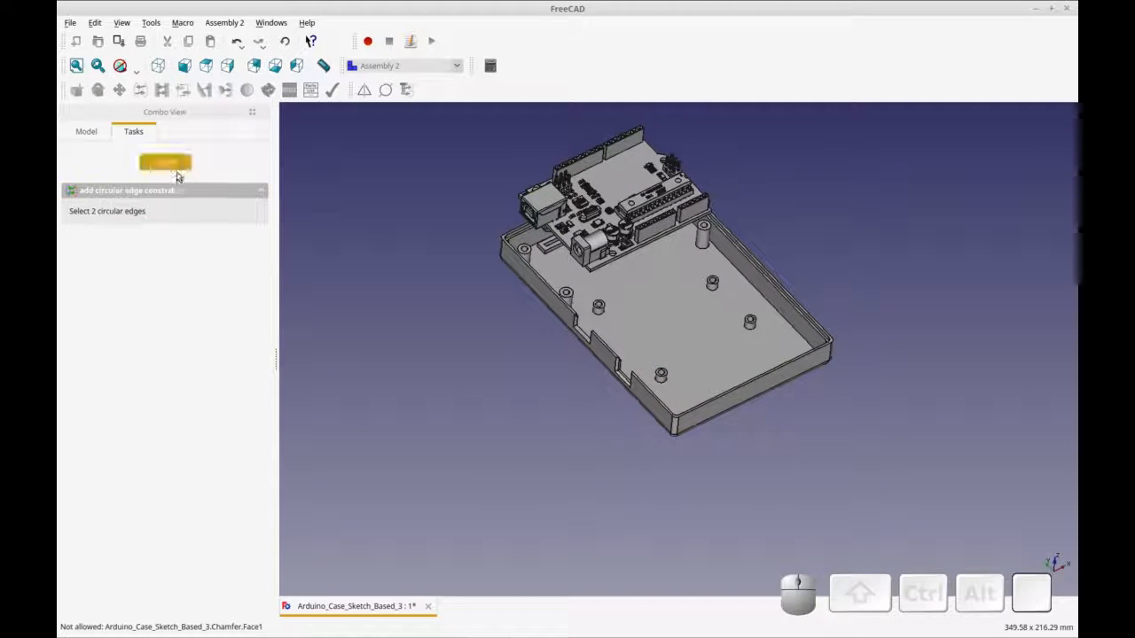
click(165, 162)
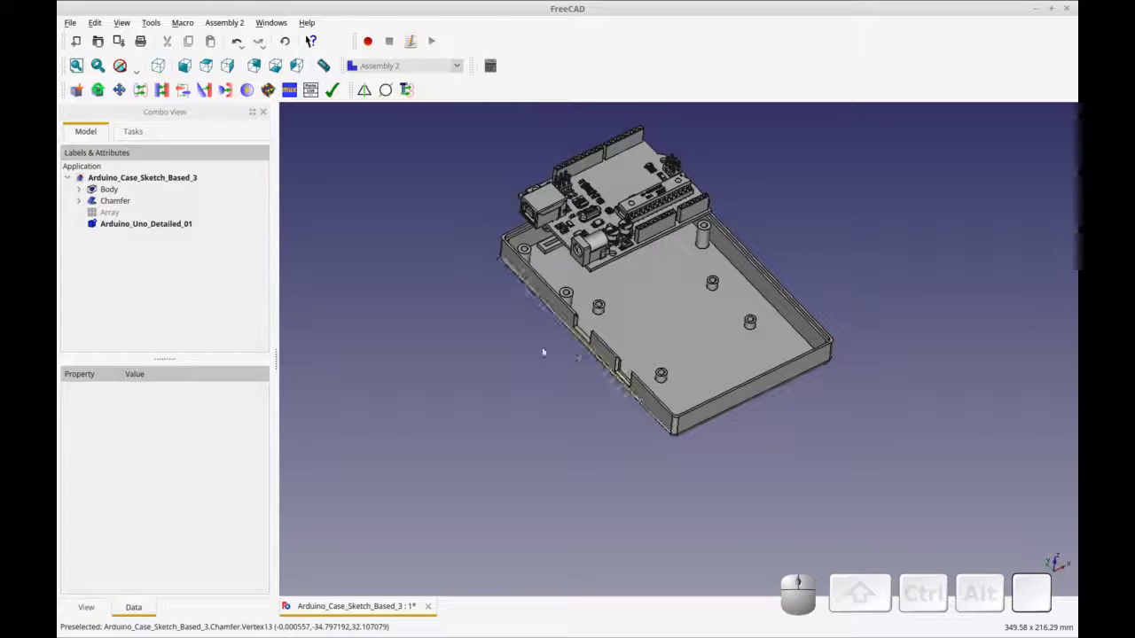
Add a circular edge constraint between the underside edge of the board's mounting hole beside the power jack and the matching standoff's inner edge
click(140, 90)
middle_drag(463, 314, 727, 244)
scroll(743, 255, up, 5)
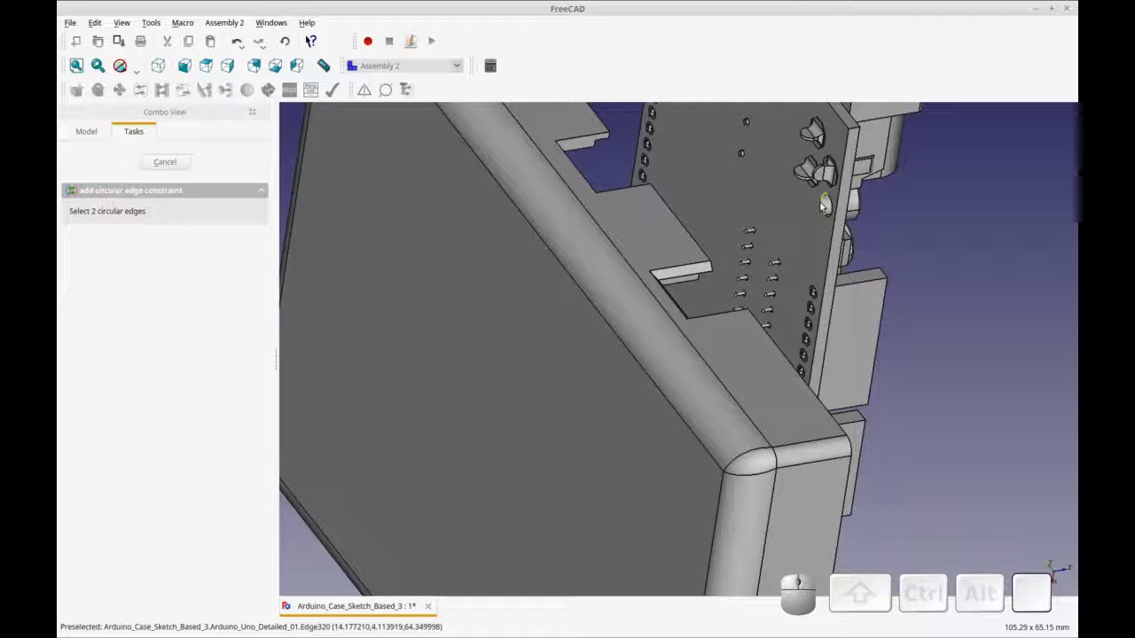
middle_drag(709, 257, 536, 302)
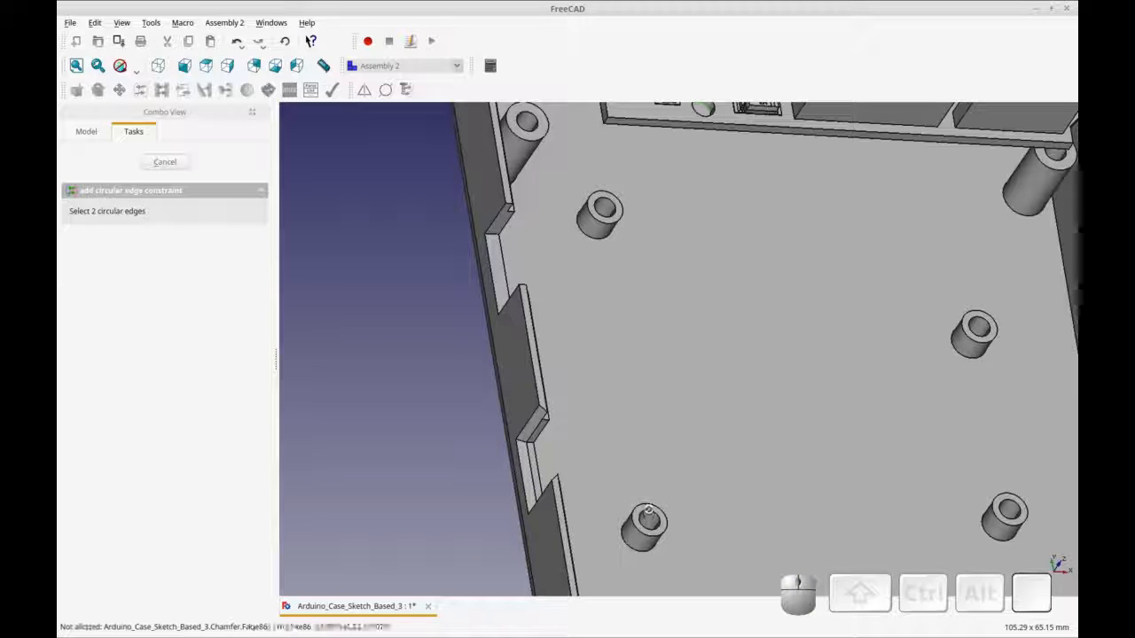
click(650, 516)
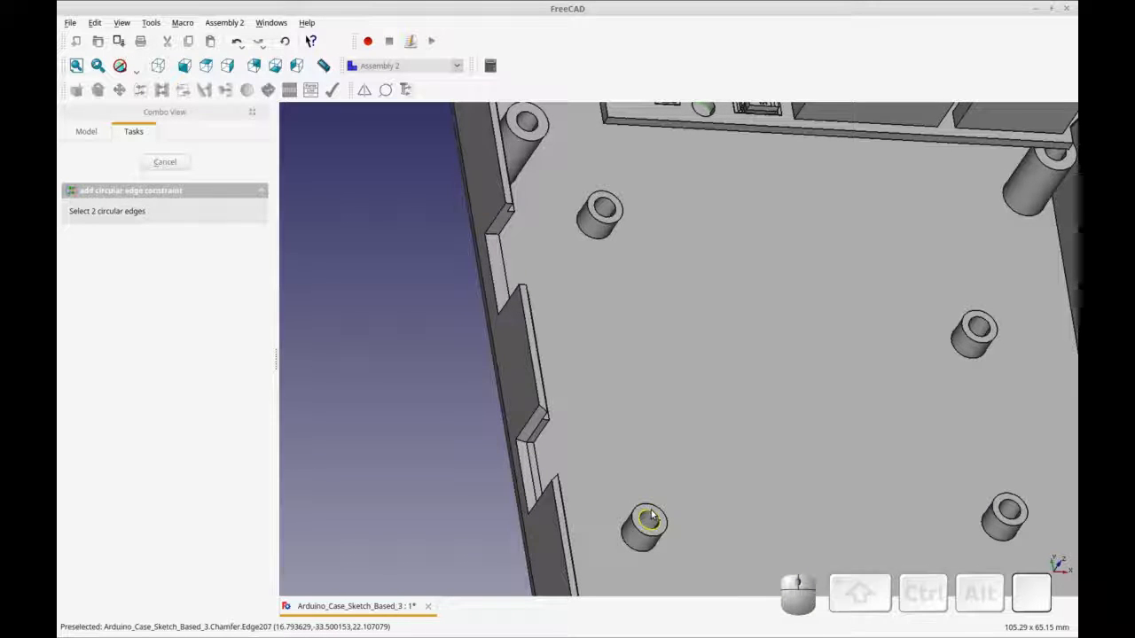
click(650, 516)
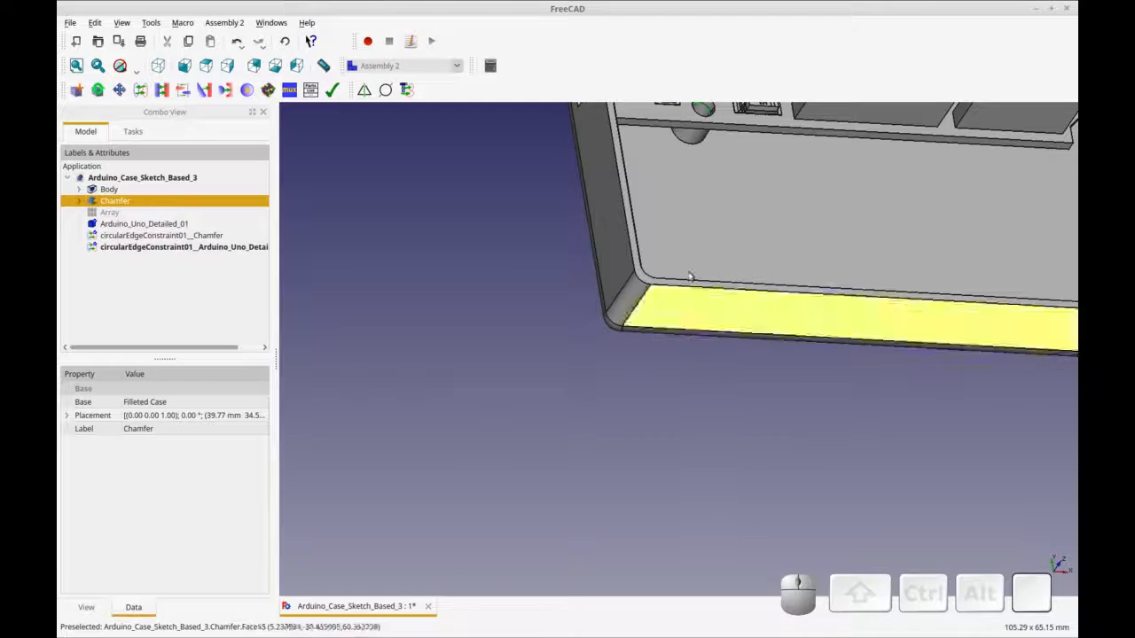
scroll(464, 259, down, 4)
shift+middle_drag(503, 249, 469, 425)
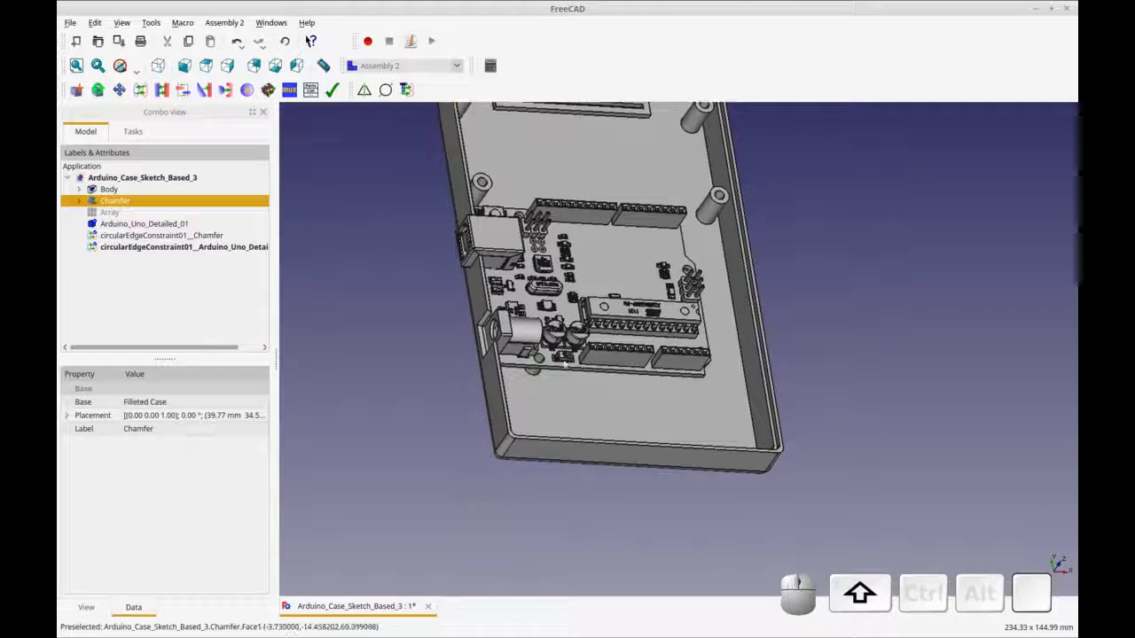
middle_drag(564, 363, 534, 401)
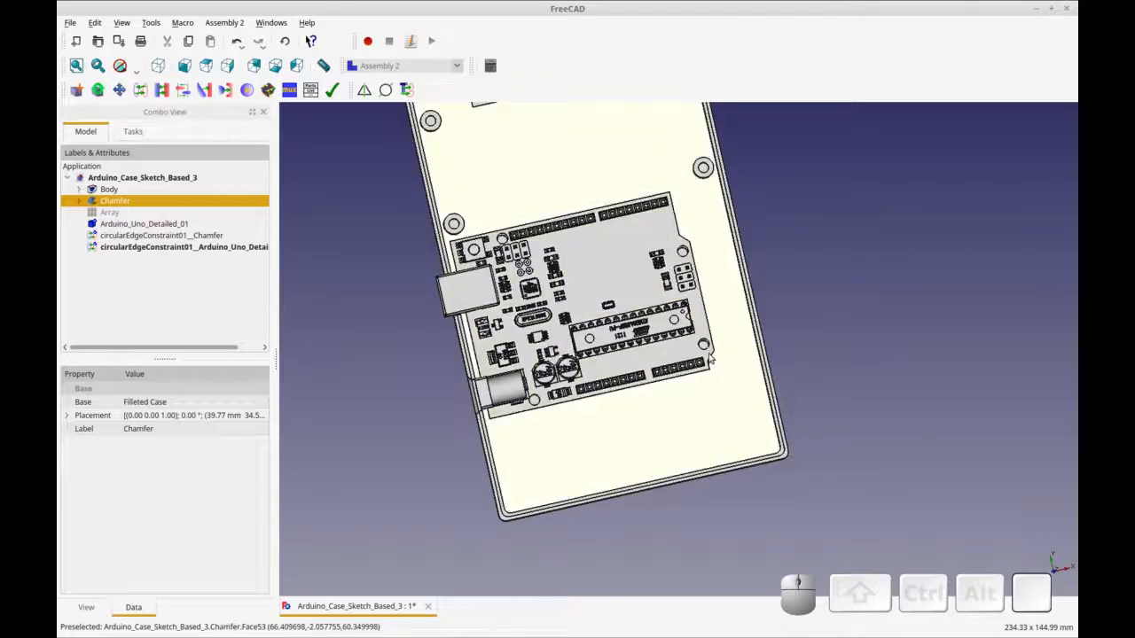
middle_drag(421, 404, 549, 169)
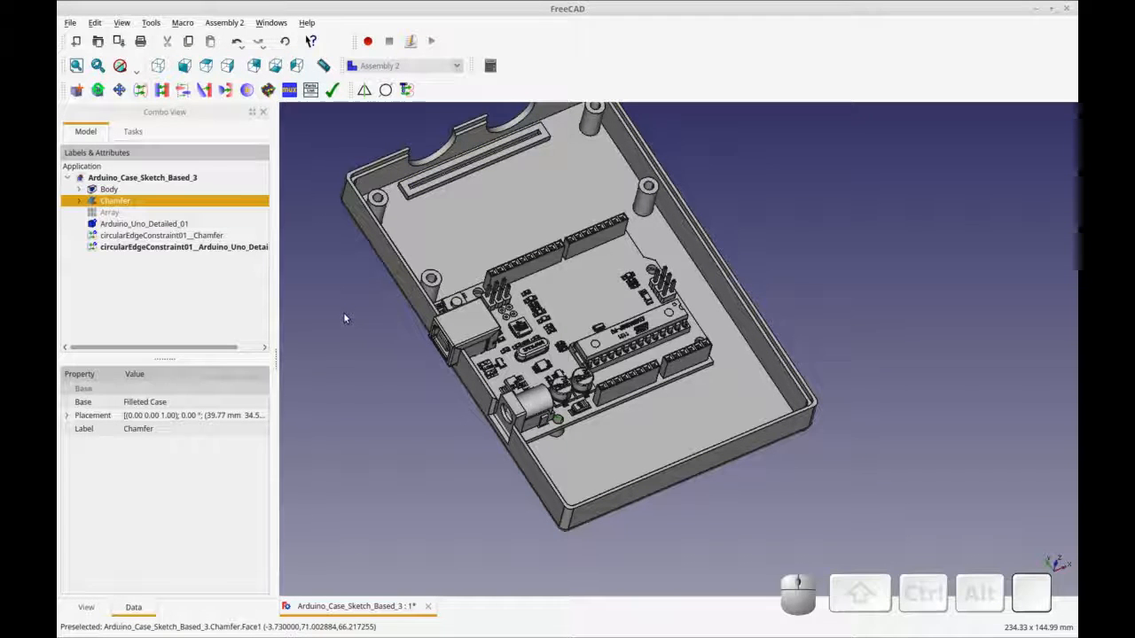
shift+middle_drag(362, 311, 381, 329)
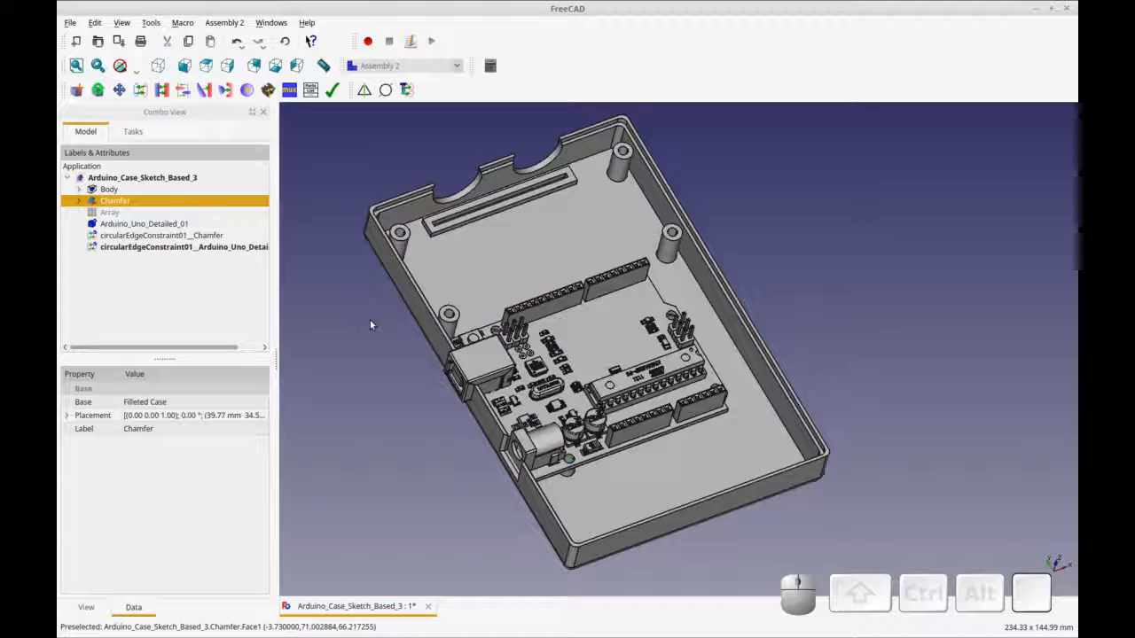